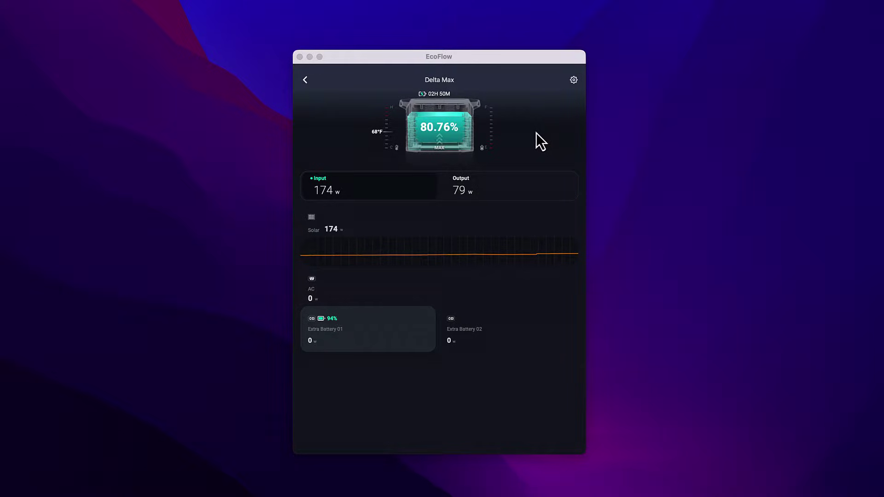
# - Return to the Devices list and reopen the Delta Max dashboard
pyautogui.click(305, 81)
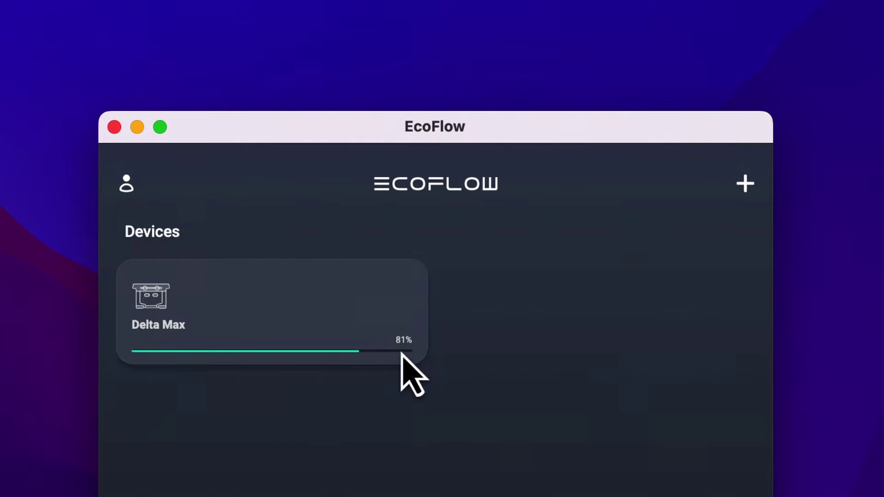
pyautogui.click(289, 309)
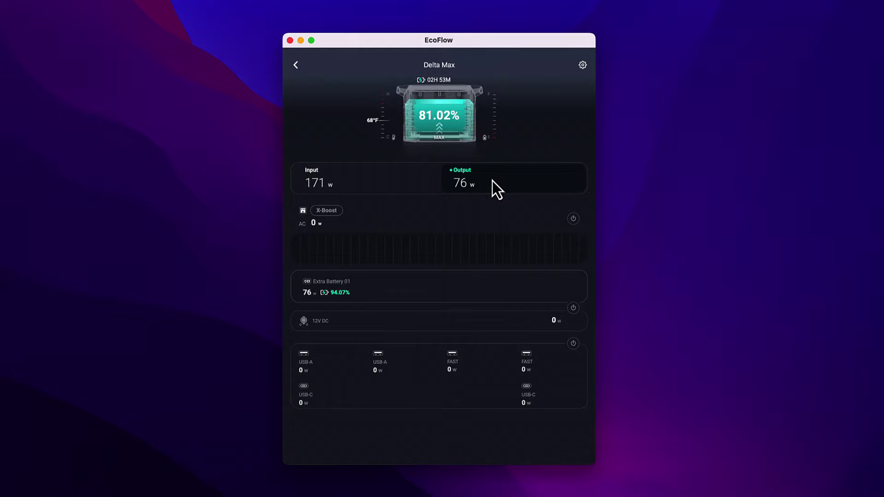
# - Switch the Delta Max's AC / X-Boost output on
pyautogui.click(574, 220)
pyautogui.click(574, 220)
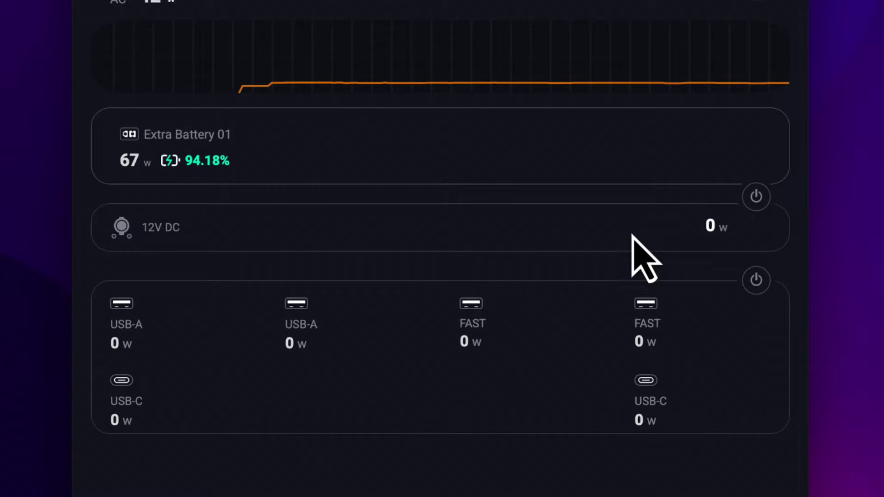
# - Toggle the 12V DC output on and back off, then turn the USB outputs on
pyautogui.click(757, 203)
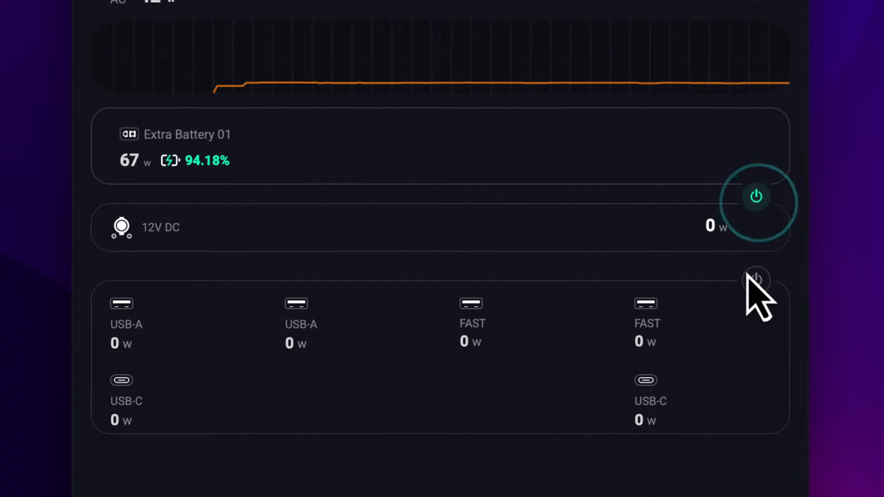
pyautogui.click(755, 198)
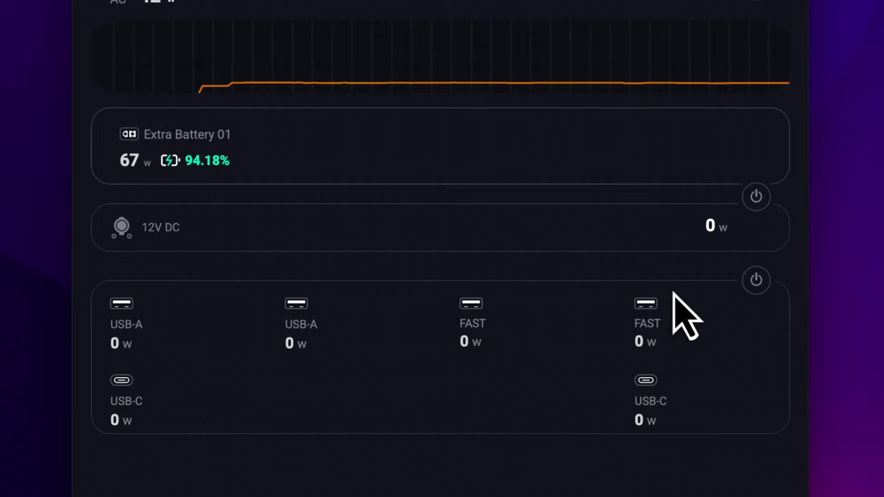
pyautogui.click(756, 281)
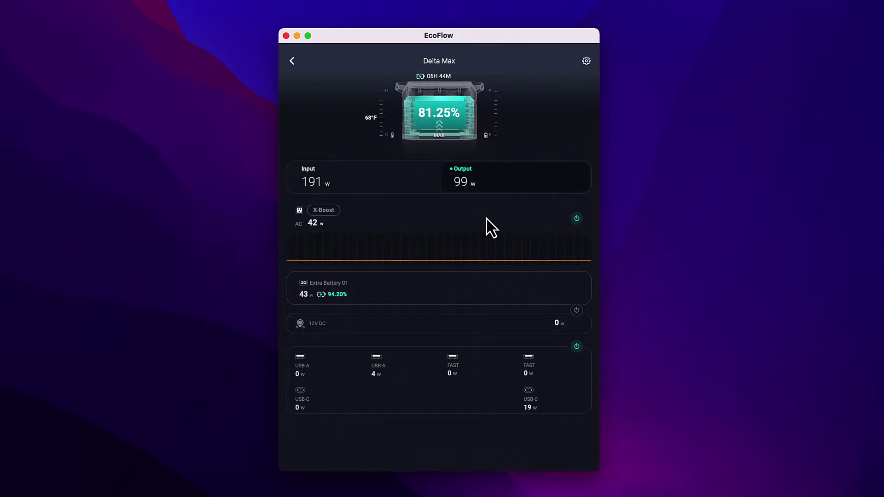
# - Show the input breakdown and scroll to the solar, AC and extra battery entries
pyautogui.click(385, 181)
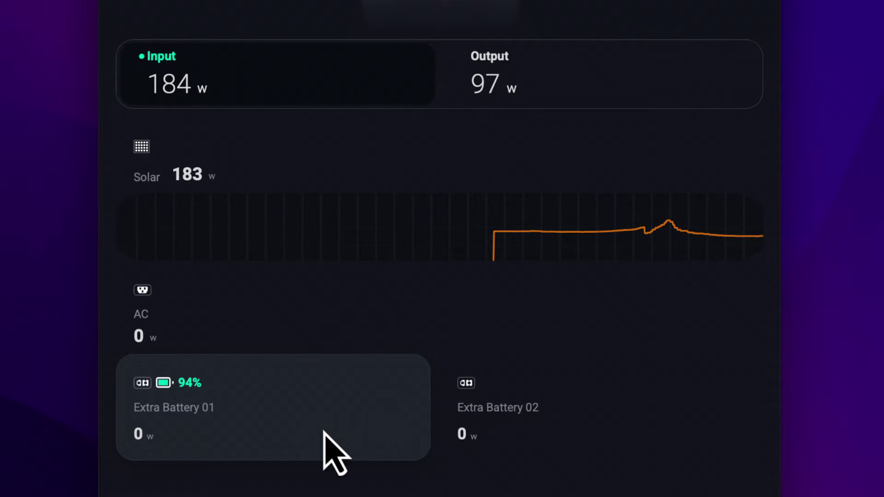
pyautogui.scroll(-3, 329, 391)
pyautogui.scroll(-3, 460, 322)
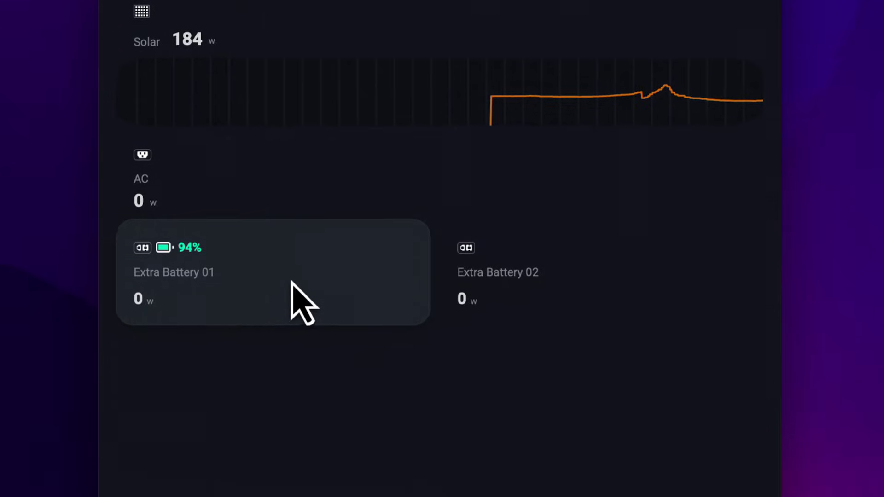
# - Open Extra Battery 01's details: 94.24% charge, 44 W input, 70°F
pyautogui.click(255, 177)
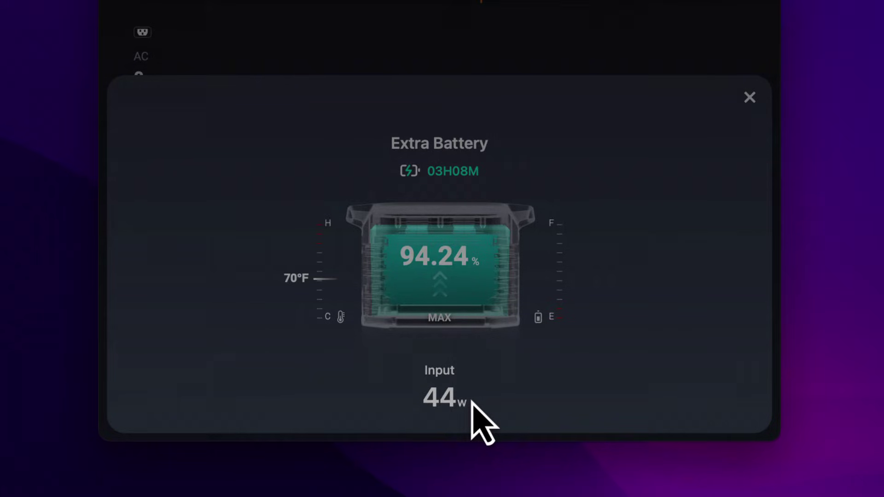
pyautogui.click(748, 97)
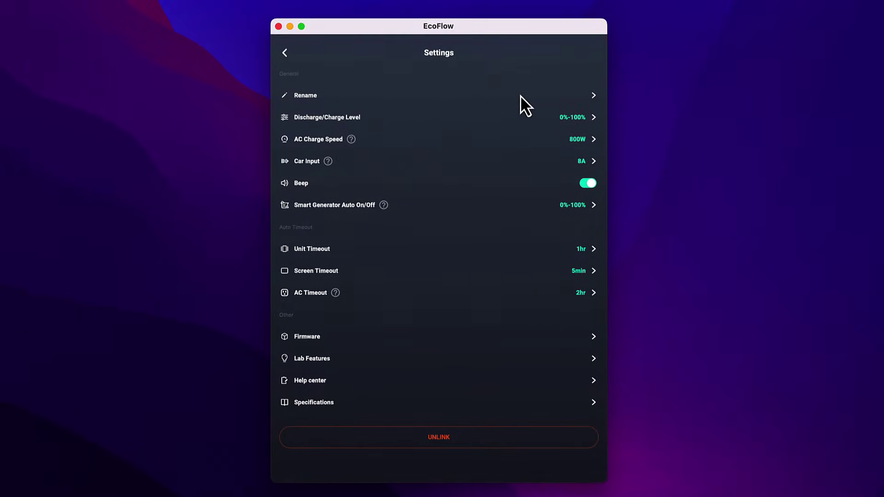
pyautogui.click(448, 95)
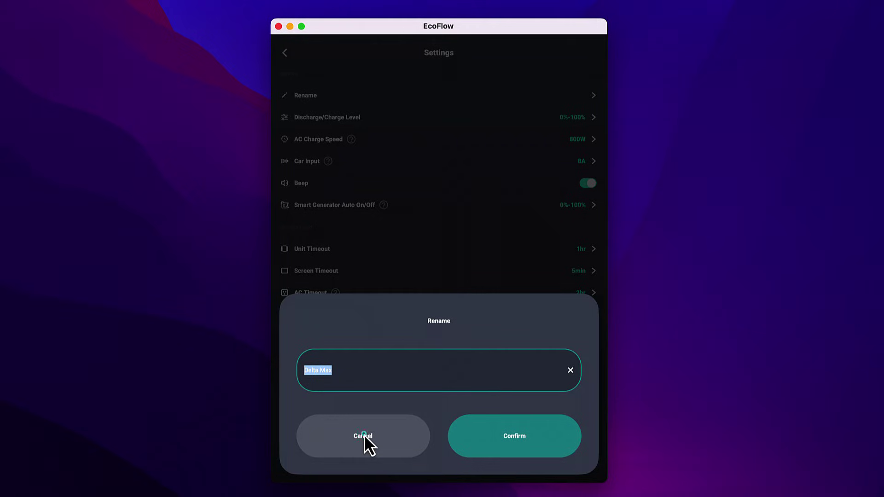
pyautogui.click(363, 435)
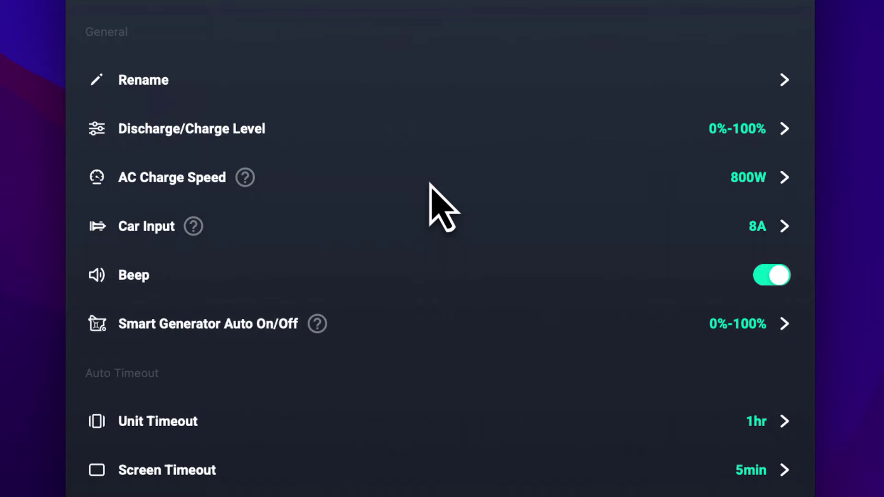
pyautogui.click(453, 178)
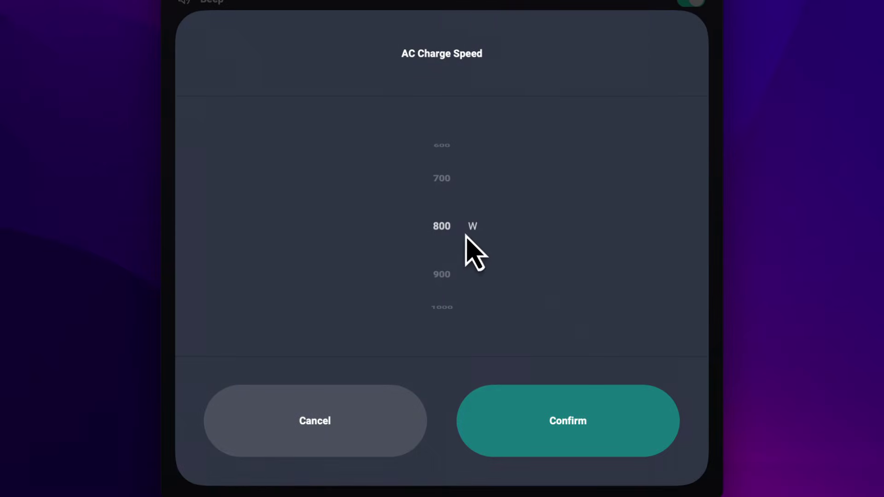
pyautogui.scroll(6, 451, 225)
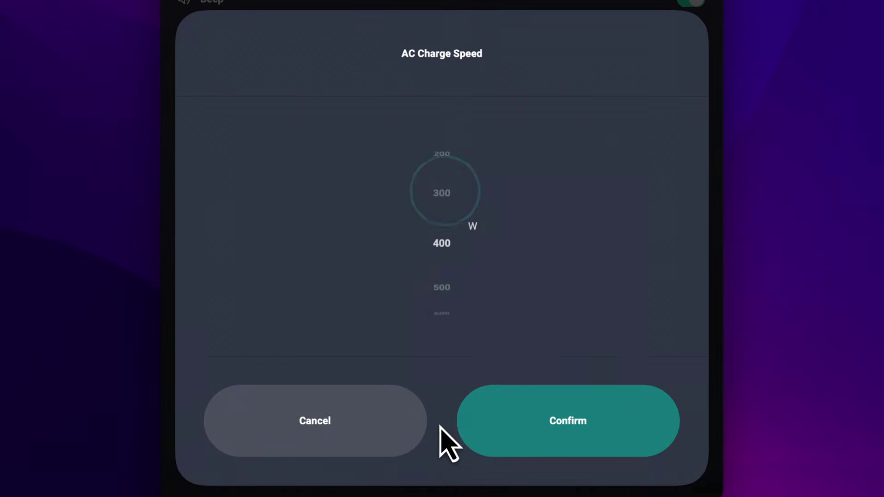
pyautogui.scroll(-15, 434, 114)
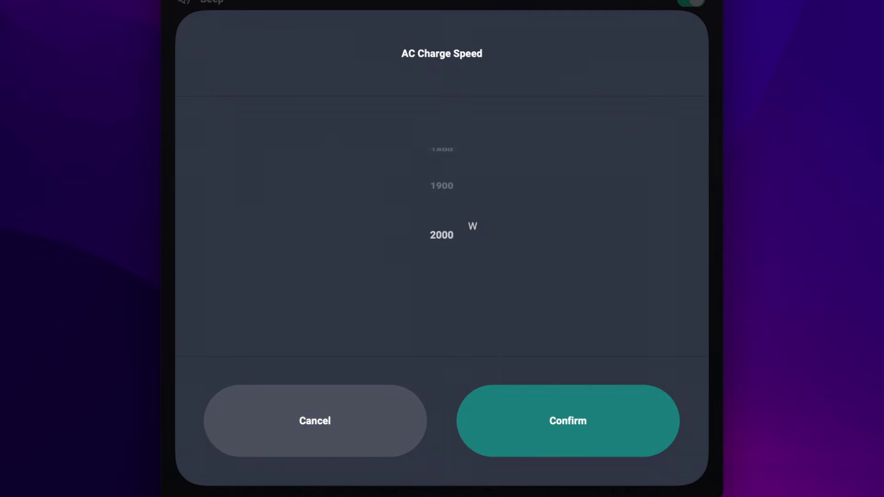
pyautogui.scroll(14, 454, 322)
pyautogui.moveTo(450, 354); pyautogui.dragTo(450, 201)
pyautogui.click(313, 422)
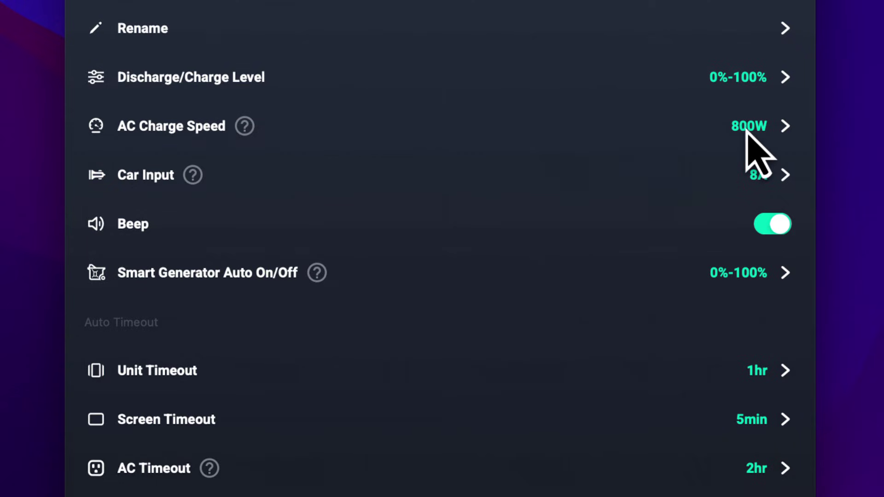
# - Open the Car Input picker and cancel it, keeping the current at 8A
pyautogui.click(690, 176)
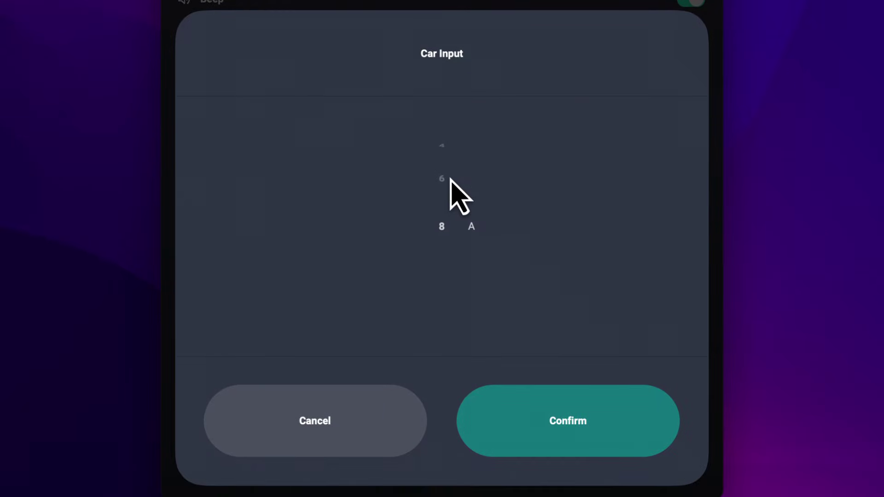
pyautogui.moveTo(450, 179); pyautogui.dragTo(413, 208)
pyautogui.click(335, 423)
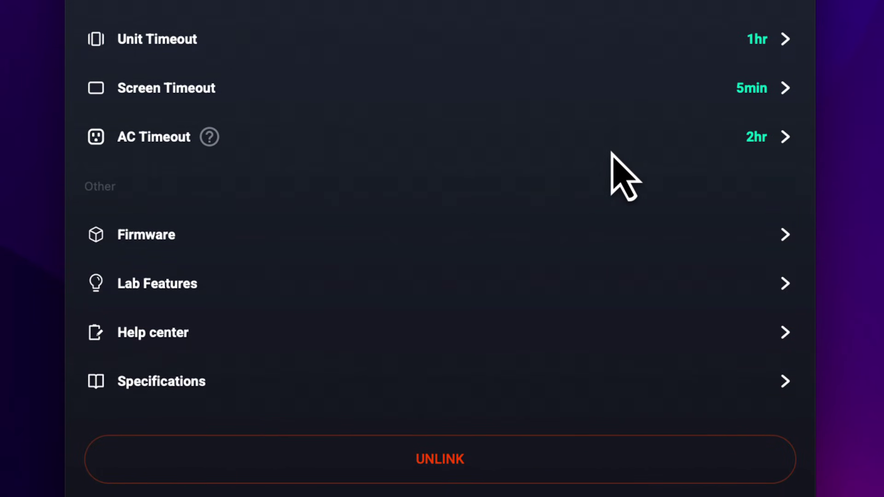
# - Check the firmware (up to date at 1.6.2.43), then view Lab Features and return to settings
pyautogui.click(578, 244)
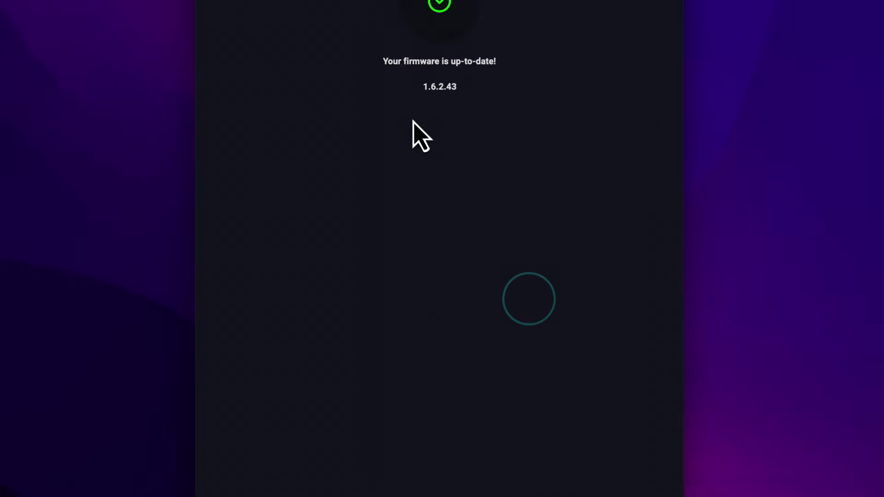
pyautogui.click(293, 59)
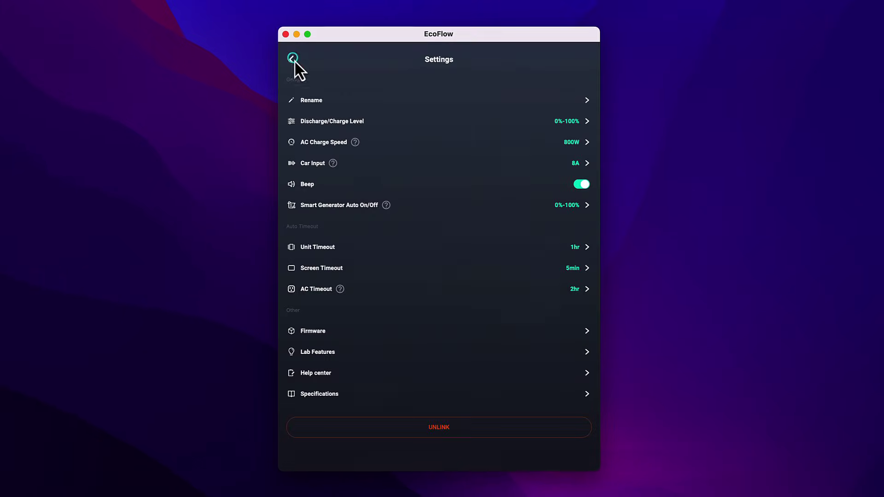
pyautogui.click(396, 352)
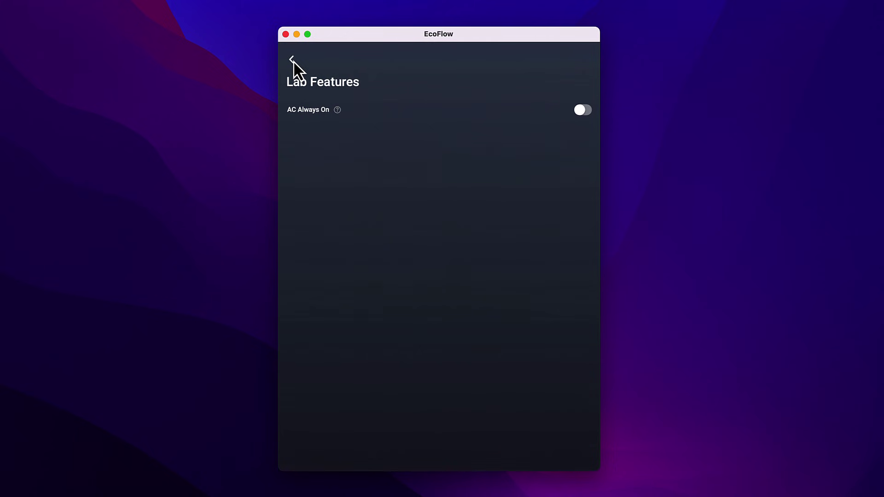
pyautogui.click(292, 61)
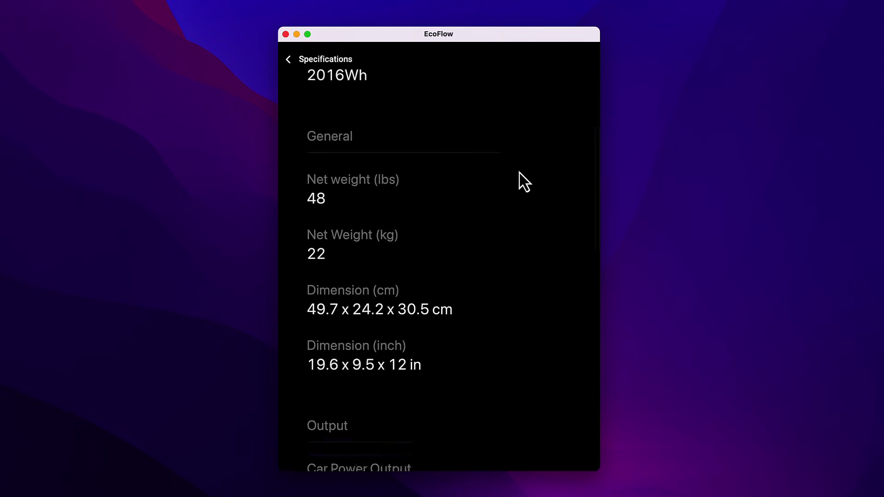
# - Browse the Delta Max and DELTA Max Smart Extra Battery specifications, then return to the dashboard
pyautogui.scroll(-8, 519, 179)
pyautogui.scroll(12, 519, 179)
pyautogui.scroll(6, 523, 181)
pyautogui.click(521, 116)
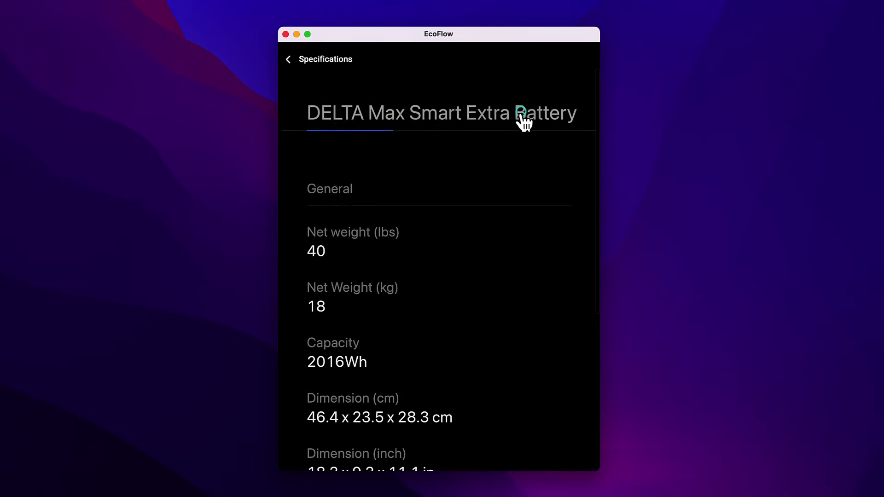
pyautogui.scroll(-8, 388, 180)
pyautogui.scroll(8, 388, 182)
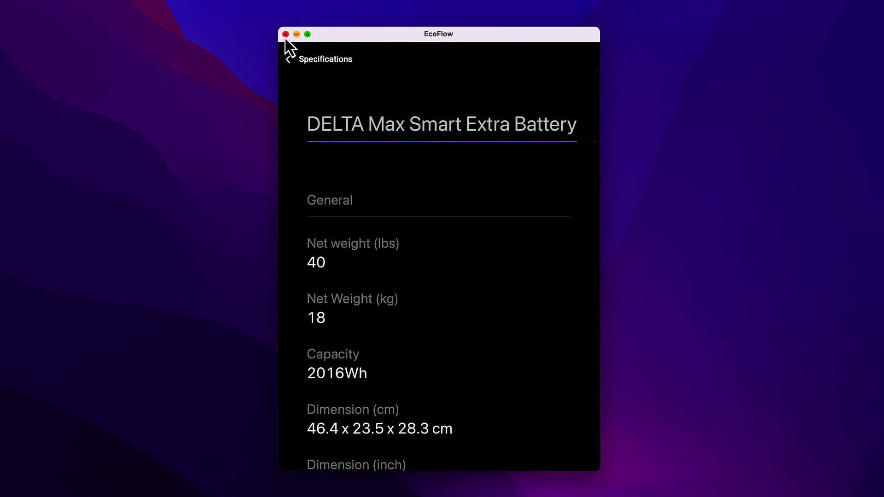
pyautogui.click(289, 62)
pyautogui.click(295, 65)
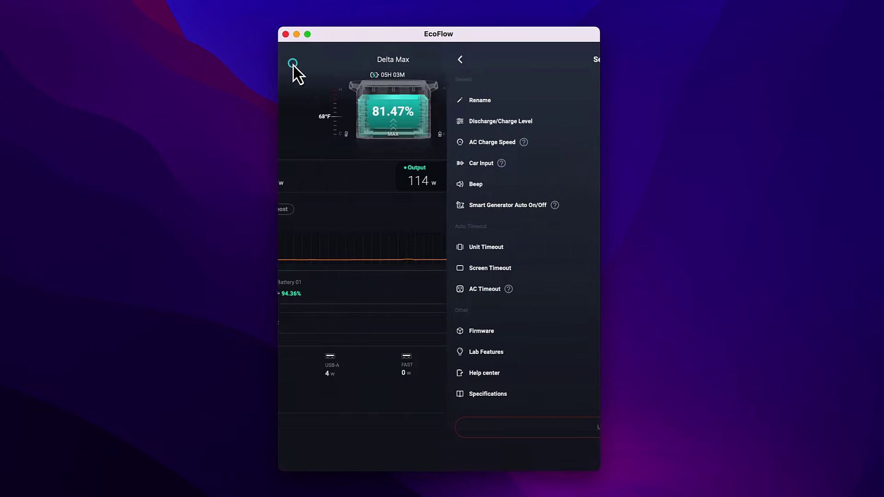